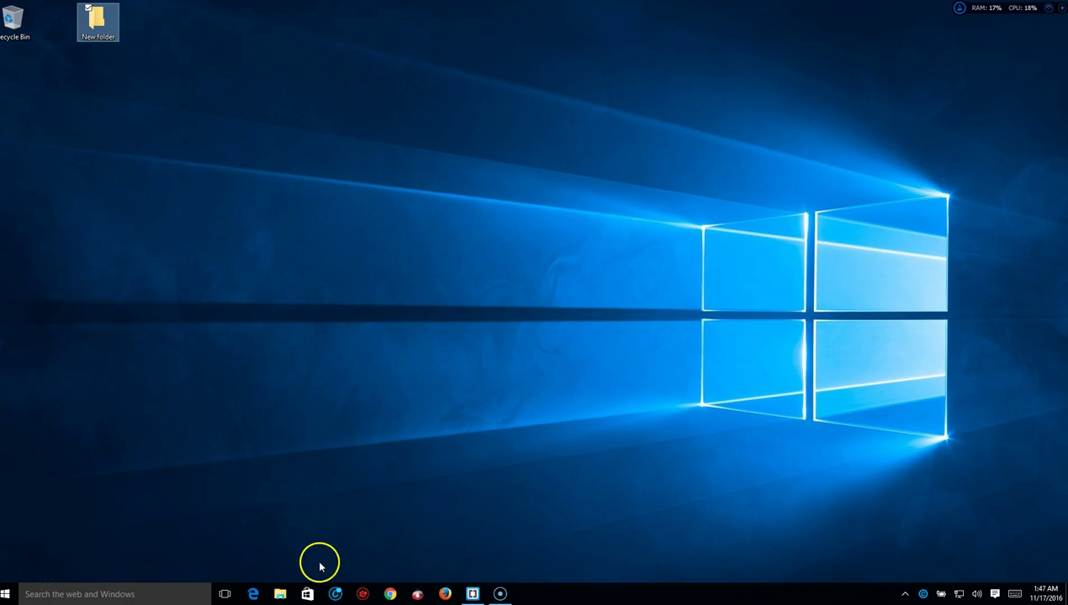
Open download.com in Chrome and type 'kingsoft offi' into its app search box
left_click(392, 593)
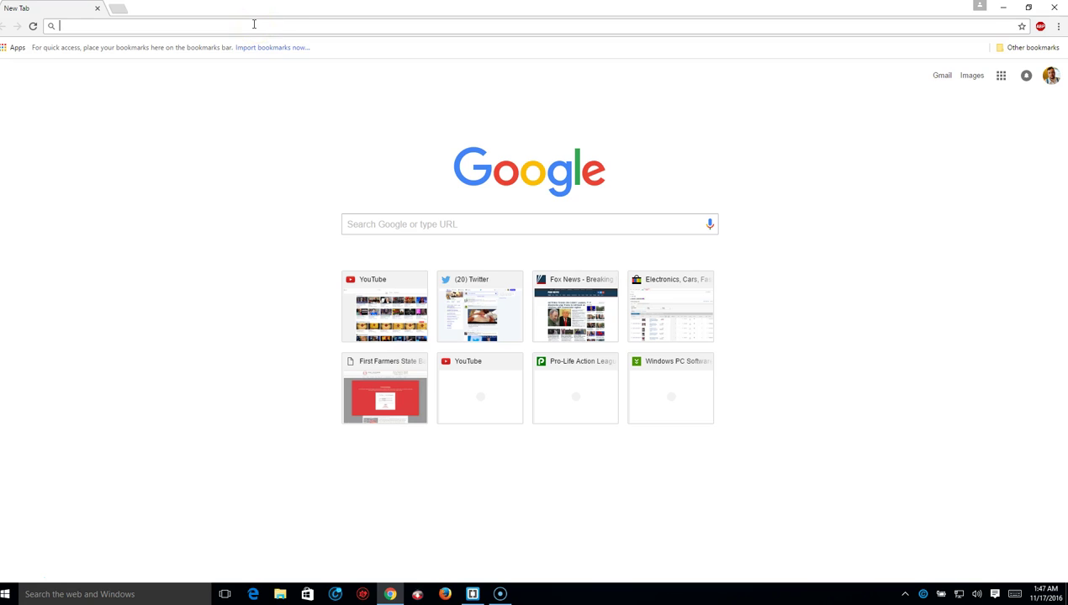
type("downl")
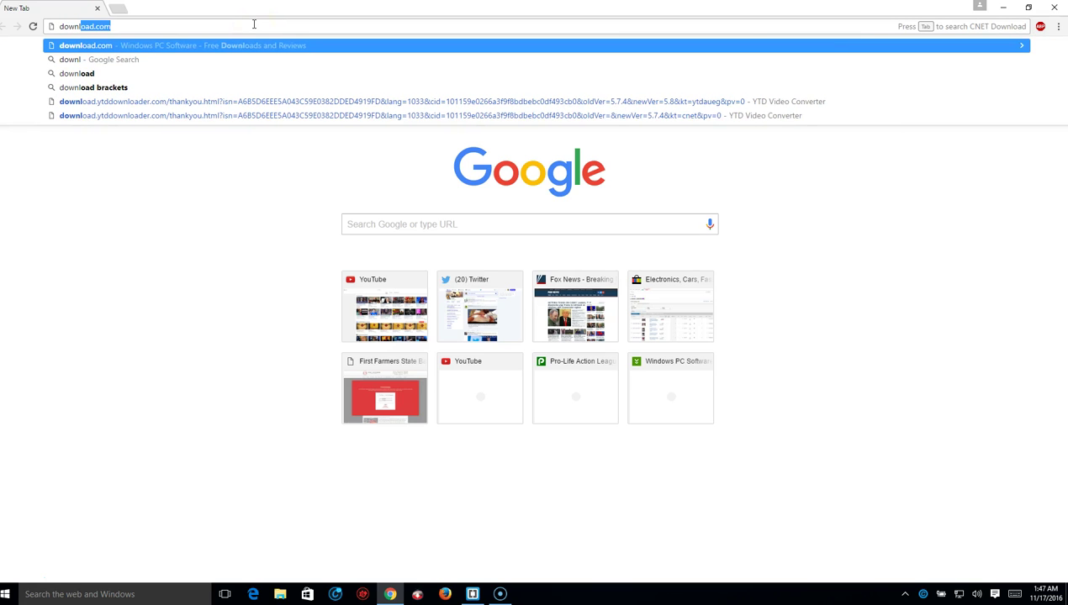
type("oad.com")
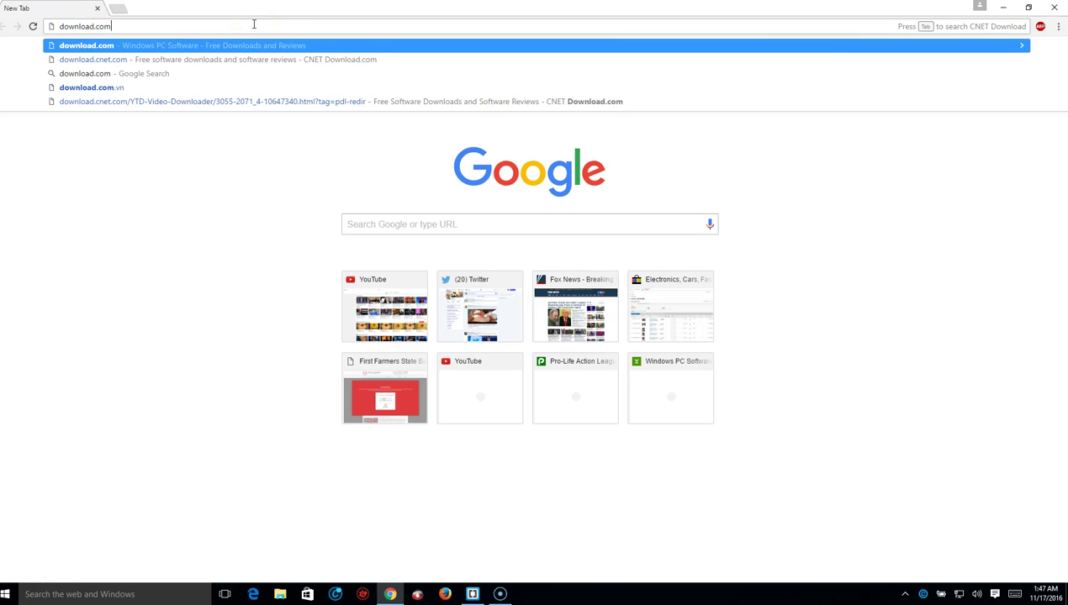
key("Return")
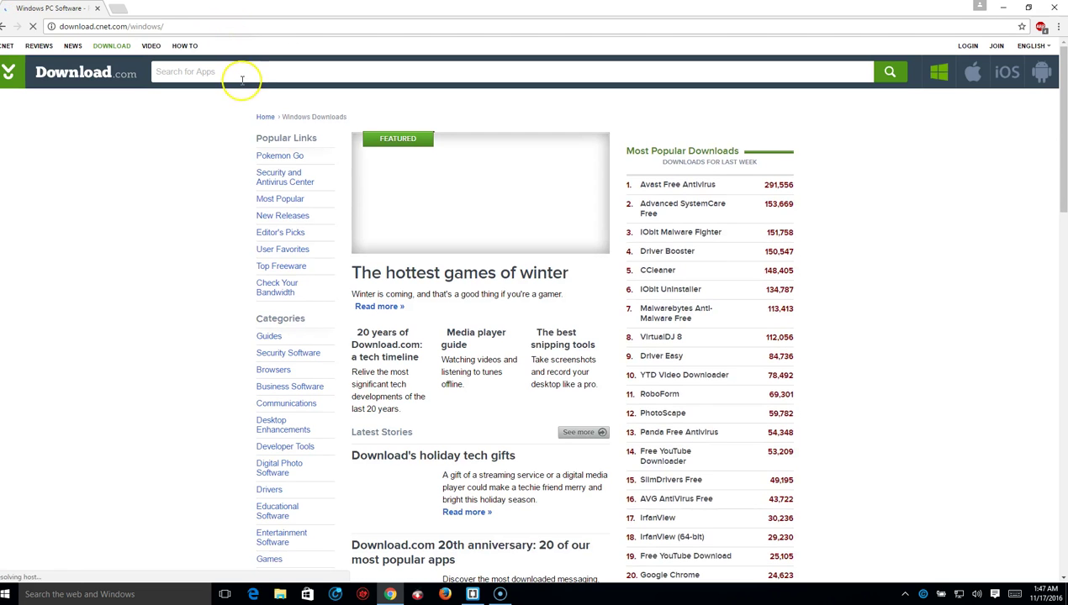
type("ki")
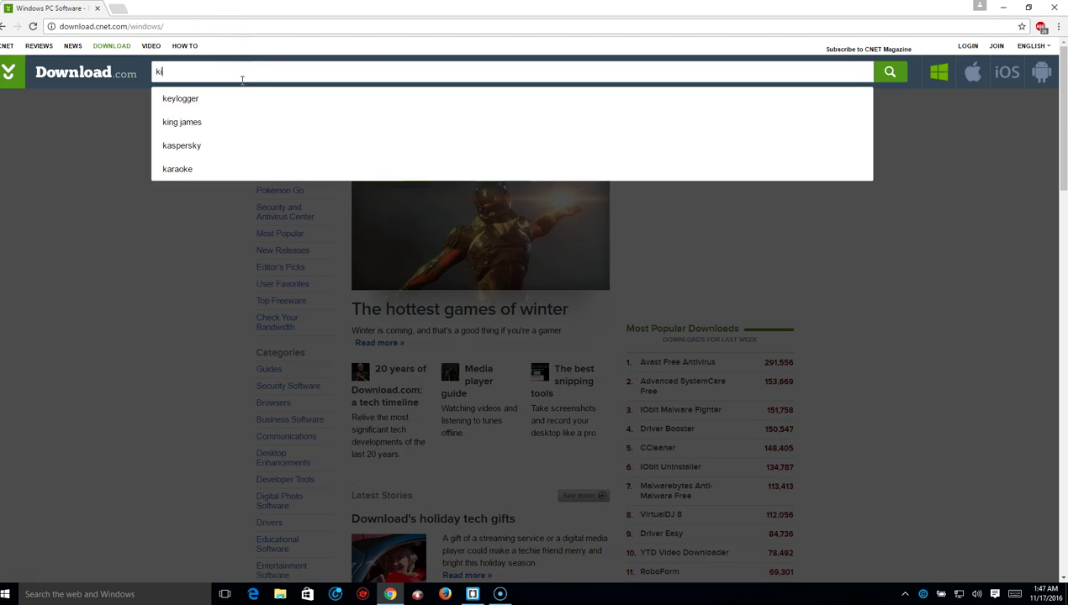
type("ng")
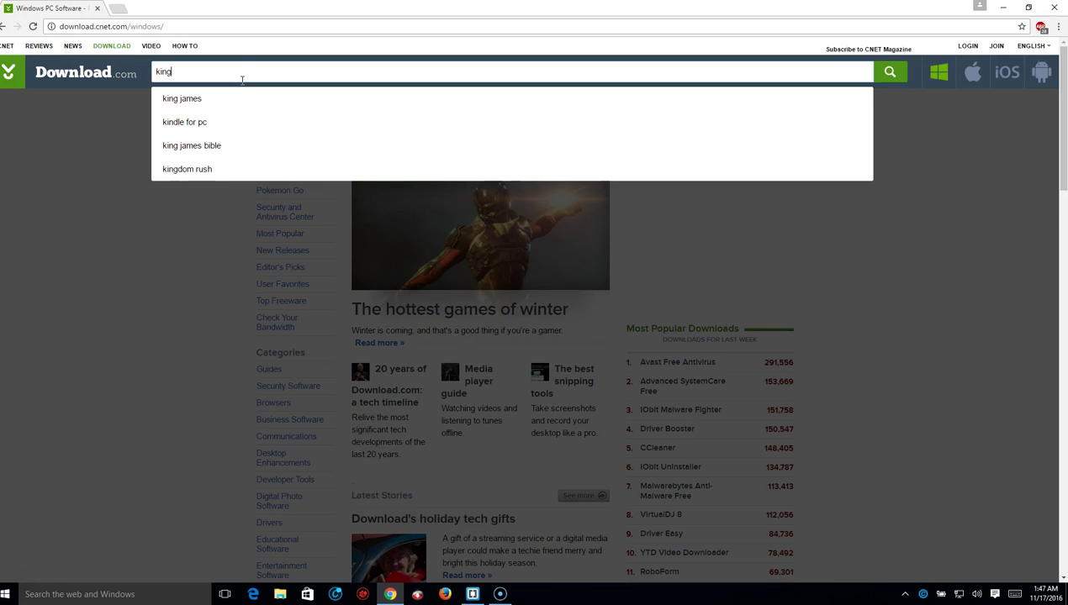
type("soft")
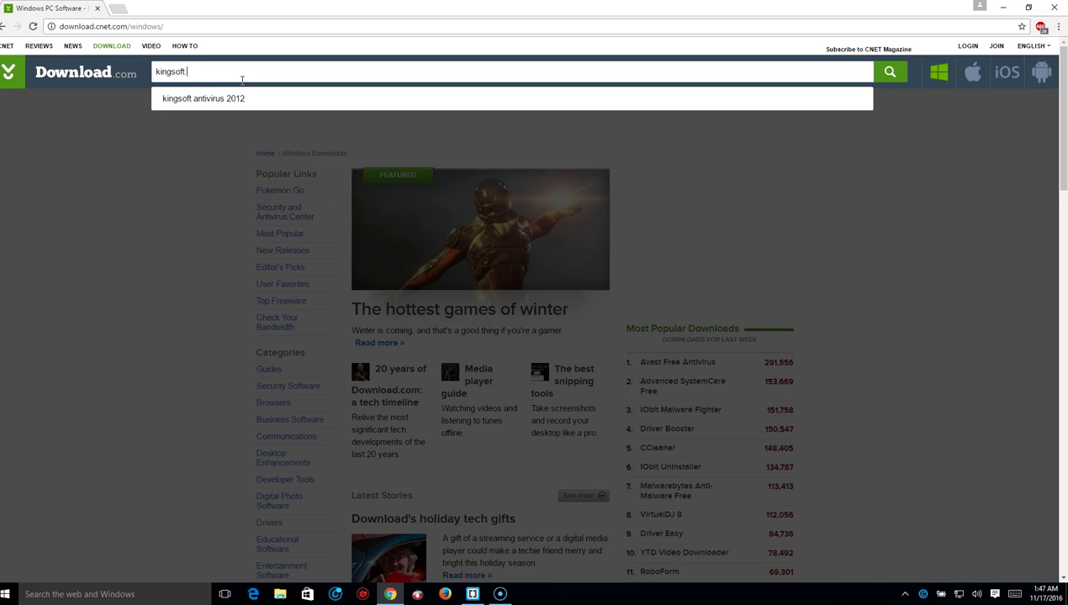
type(" office")
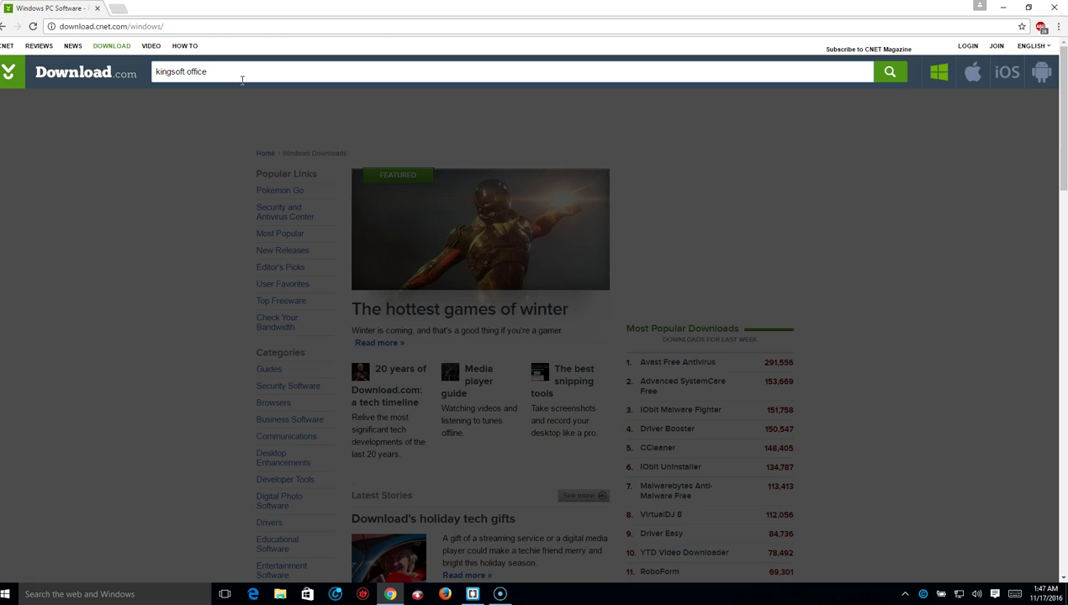
Run the kingsoft office search and start downloading WPS Office 2016 from its product page
key("Return")
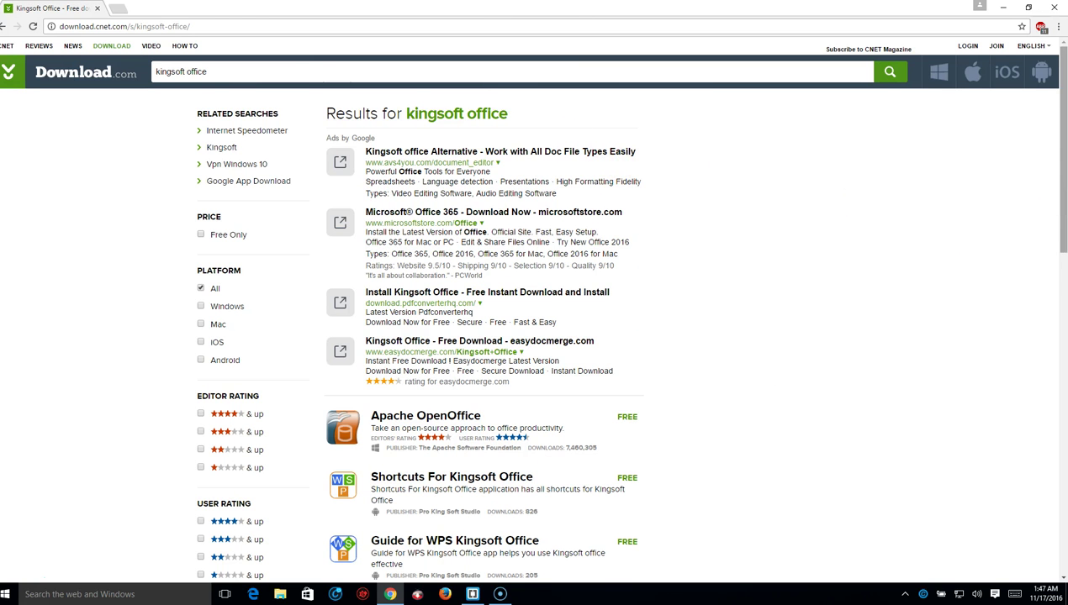
scroll(1056, 168, "down", 3)
scroll(627, 324, "down", 1)
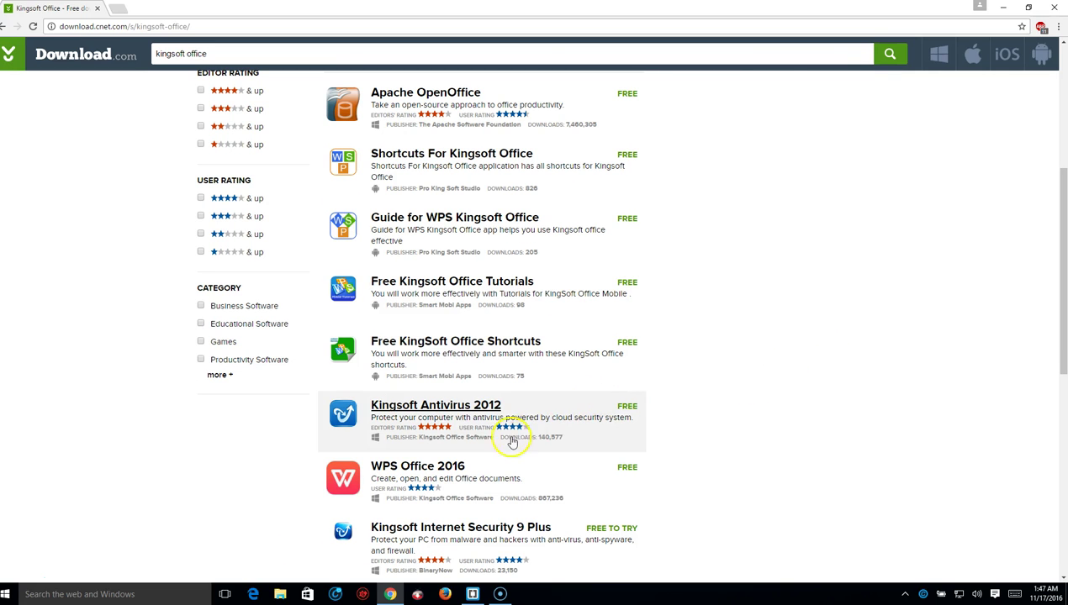
left_click(432, 469)
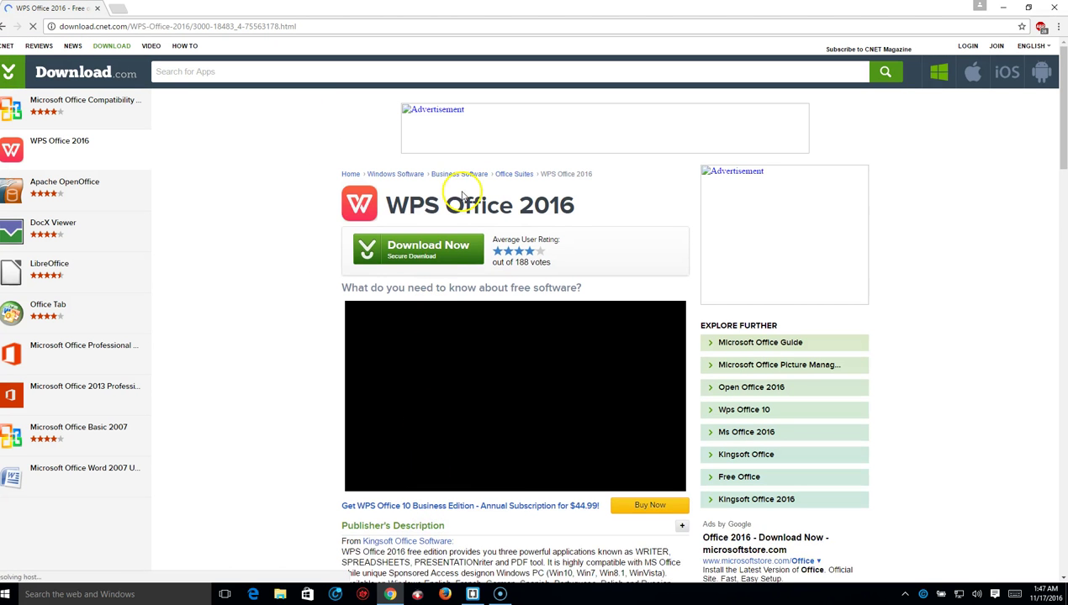
left_click(425, 251)
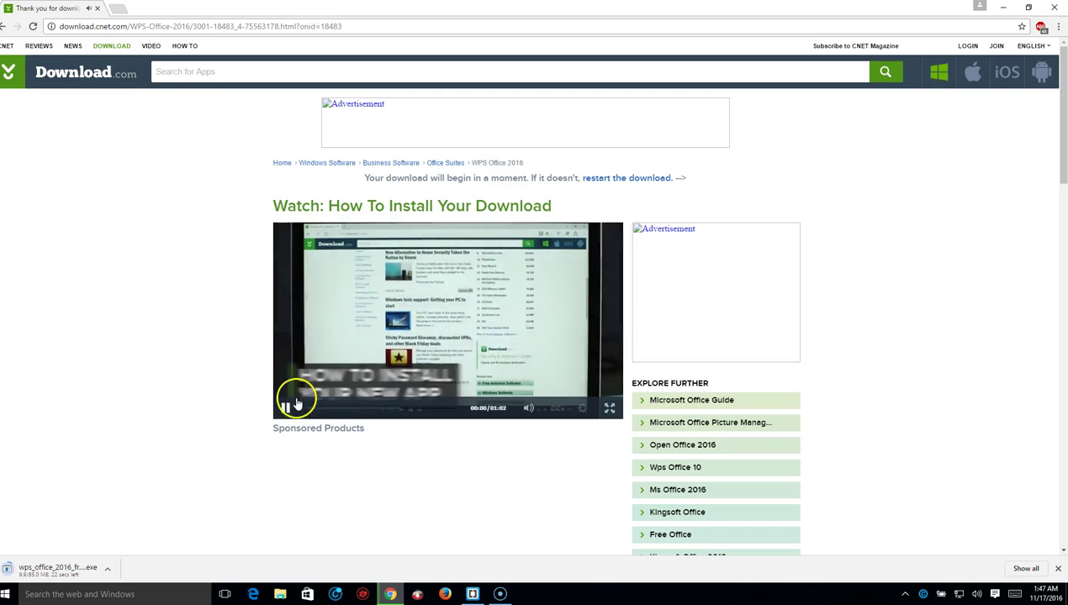
Pause the how-to video and launch the downloaded WPS Office 2016 installer
left_click(286, 407)
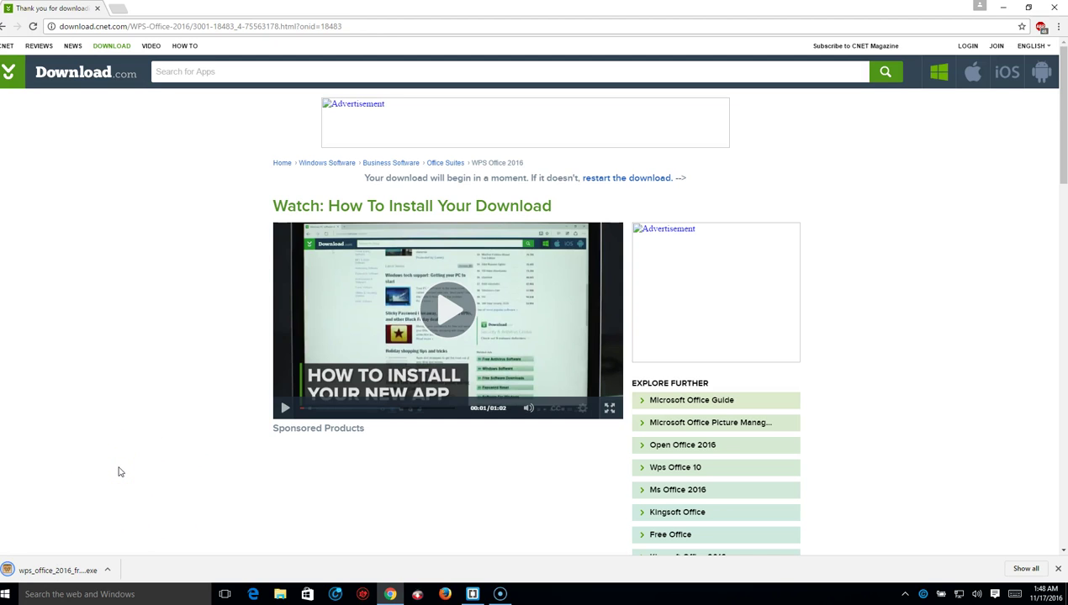
left_click(90, 574)
left_click(571, 317)
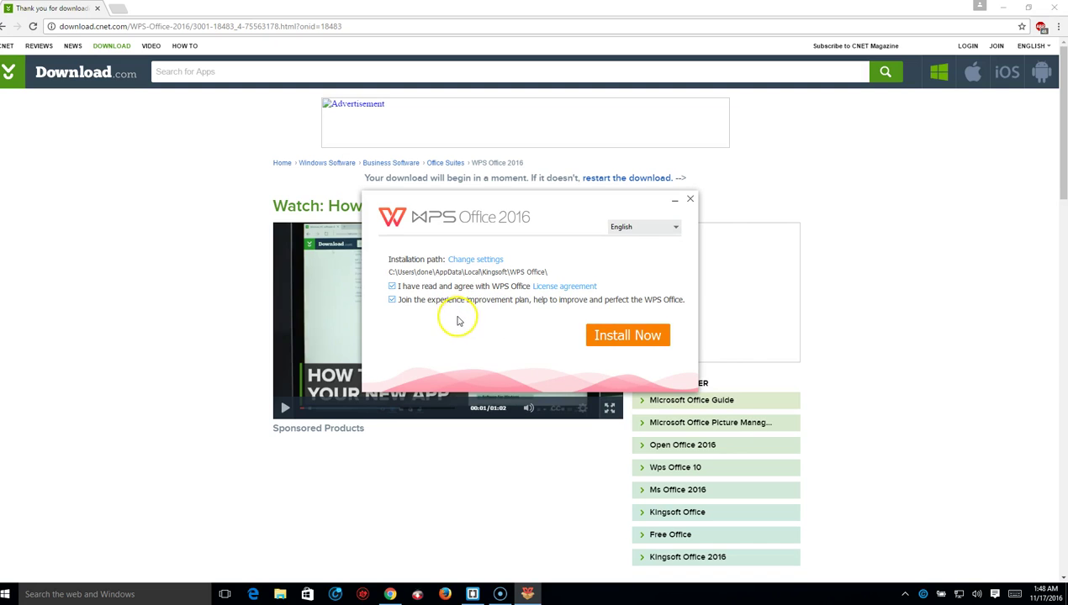
Uncheck 'Join the experience improvement plan' and begin installing WPS Office 2016
left_click(392, 300)
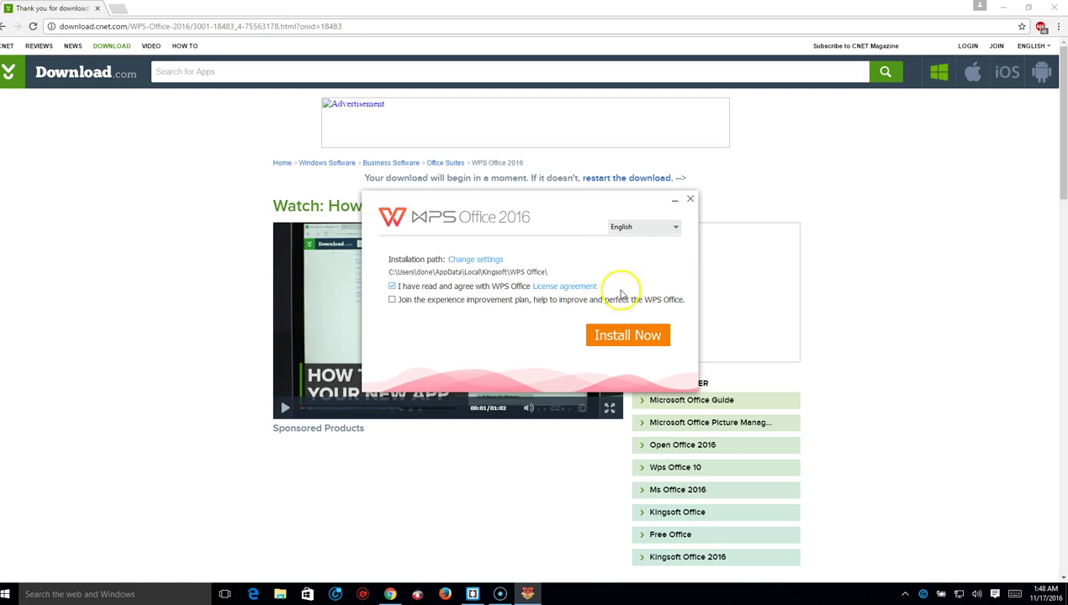
left_click(626, 337)
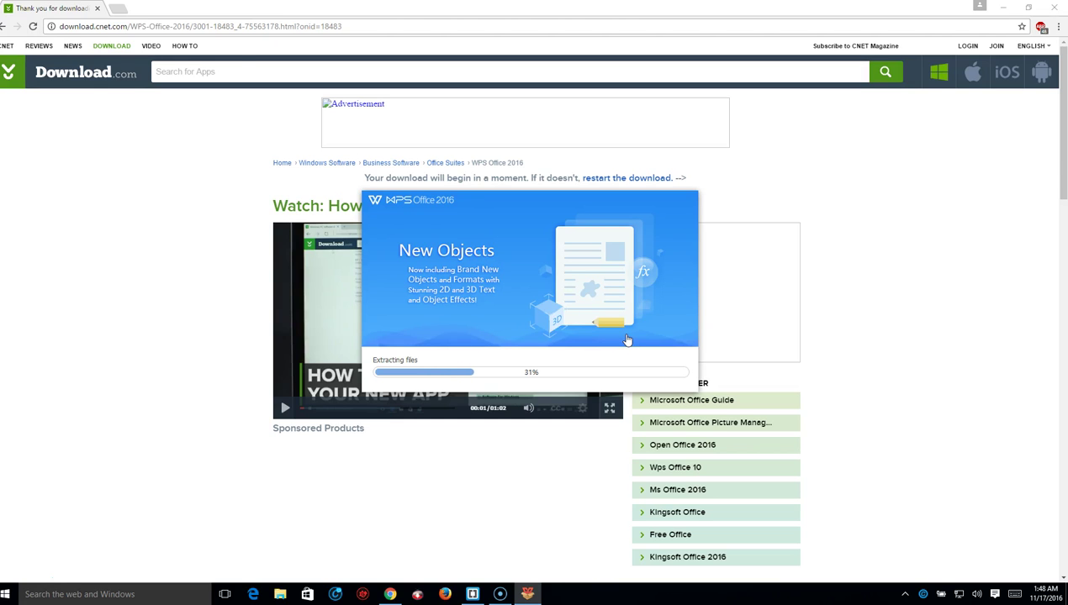
Enter theelect.org in Chrome, then return to the WPS installer until Writer launches
left_click(269, 28)
type("the")
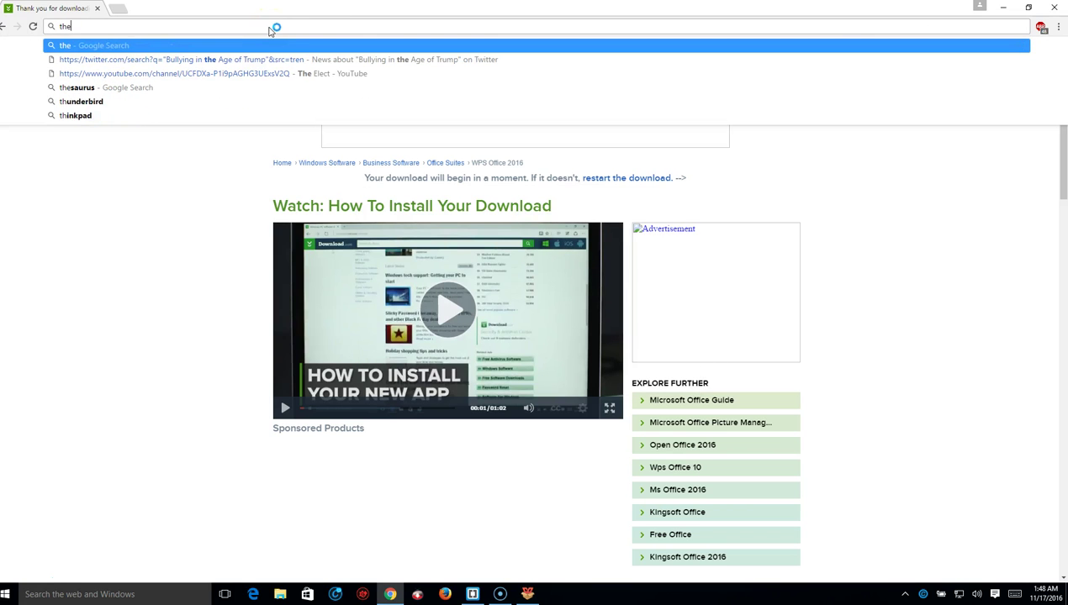
type("elect")
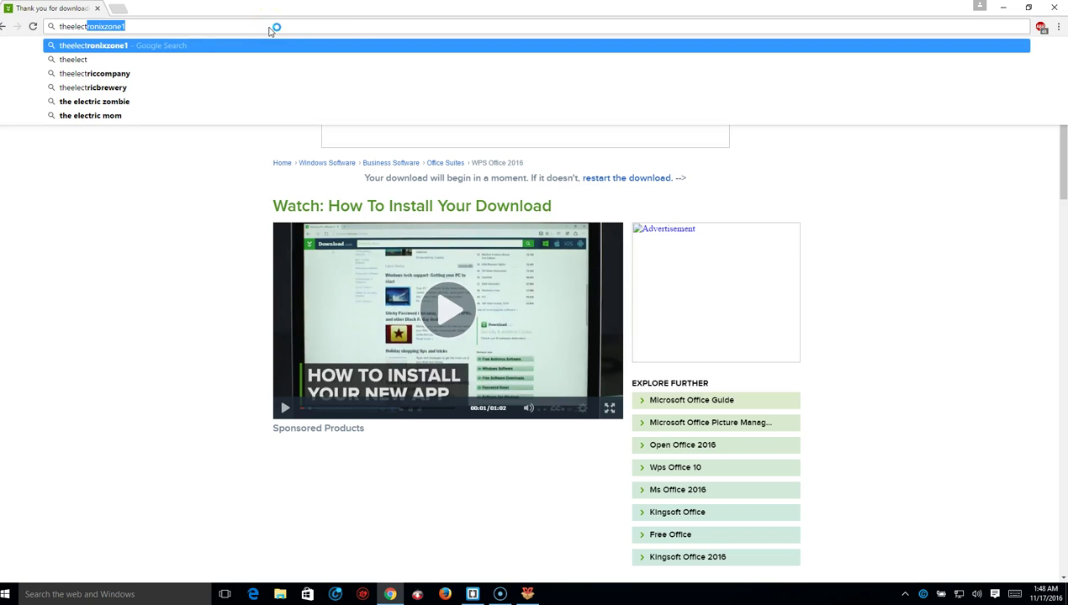
type(".org")
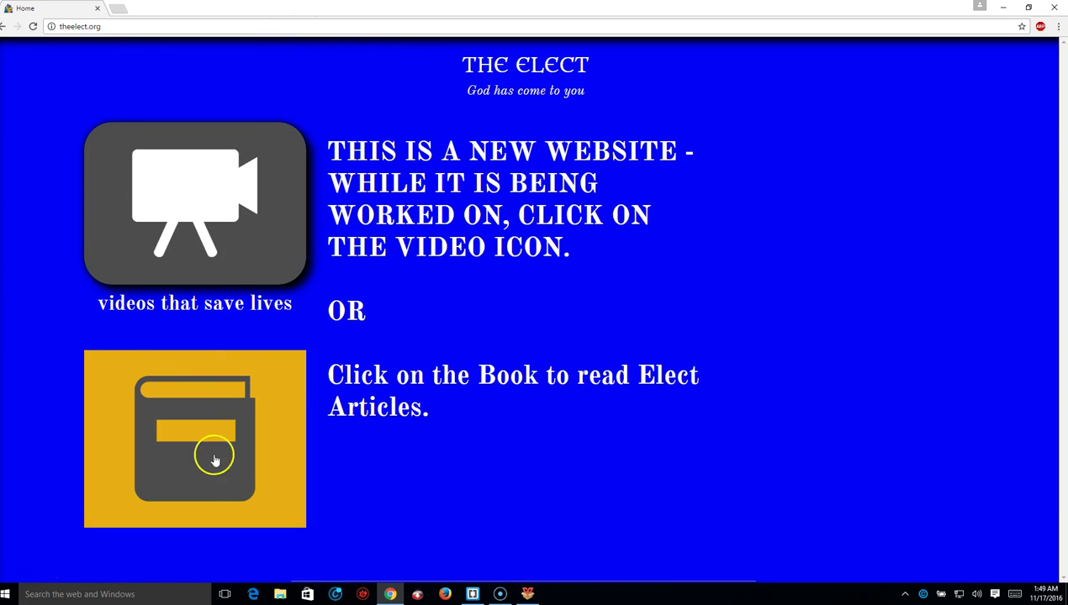
left_click(527, 588)
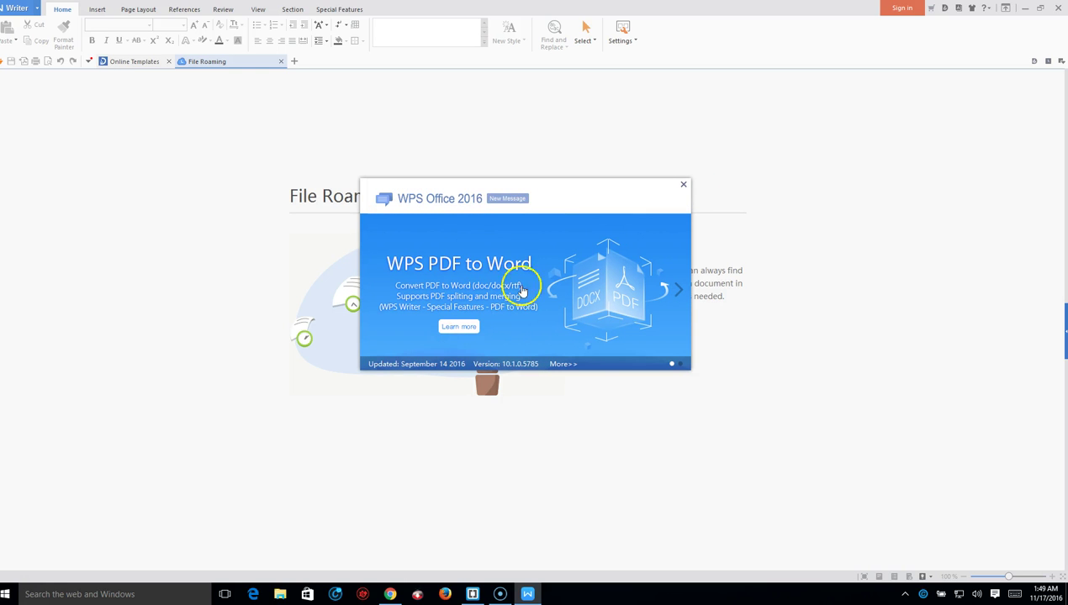
Close the PDF to Word announcement and notification, then minimize WPS Writer
left_click(683, 184)
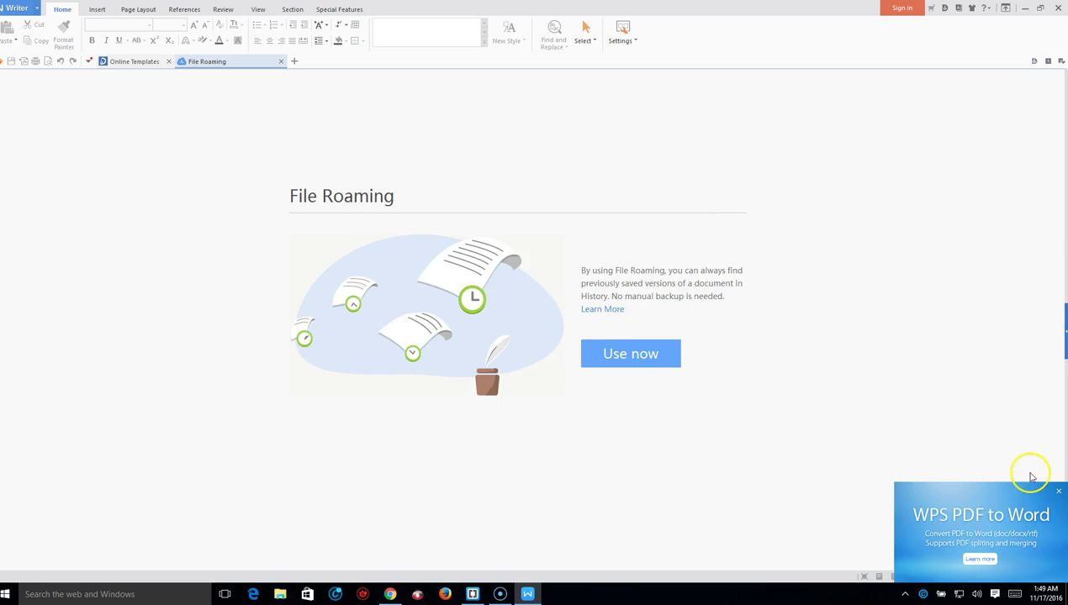
left_click(1060, 491)
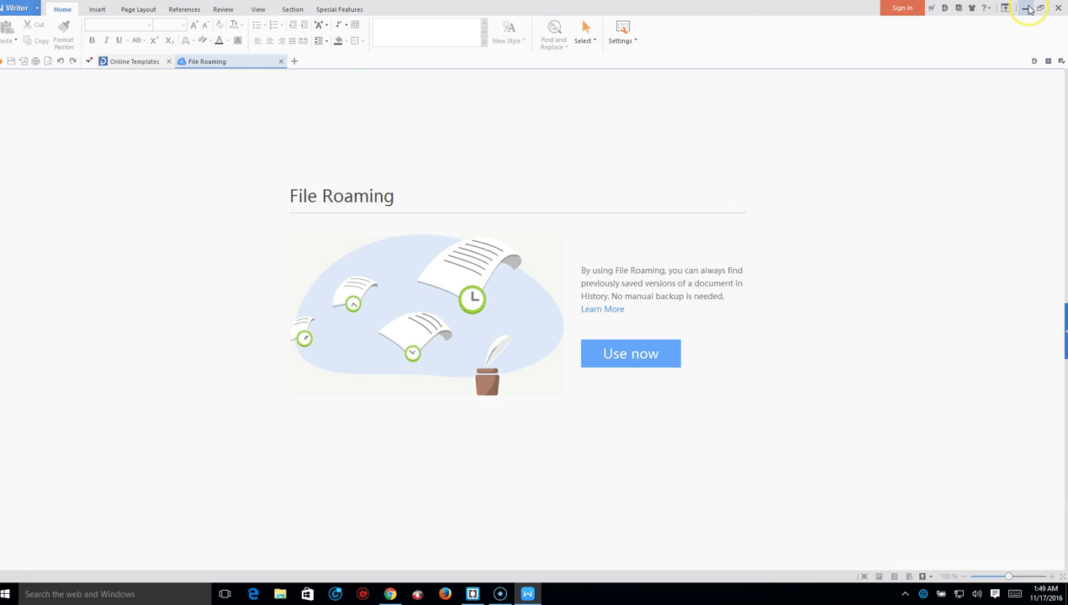
left_click(1026, 8)
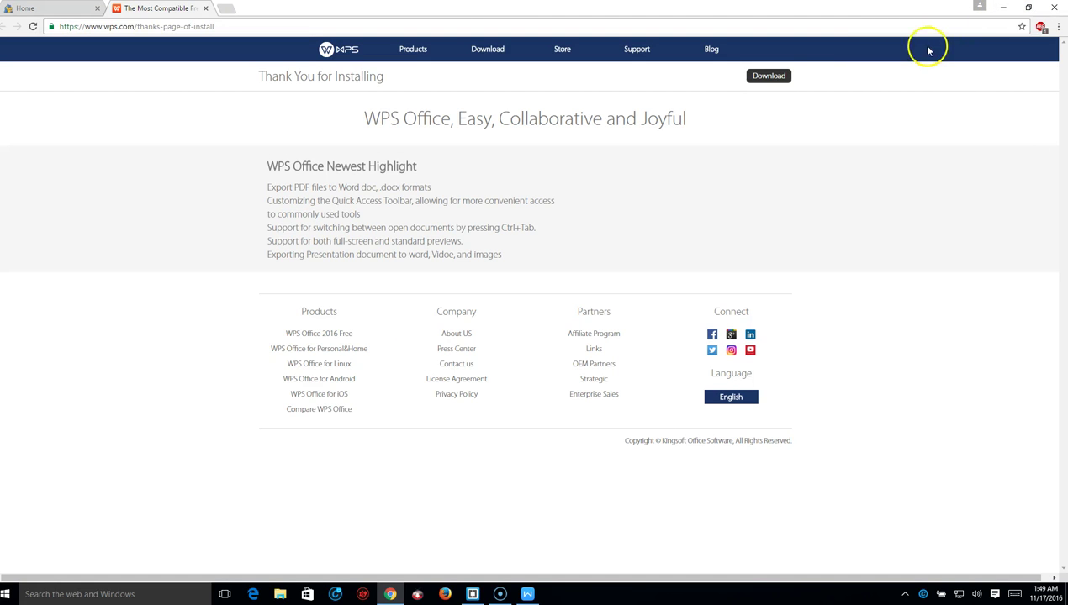
Close the wps.com tab and minimize Chrome to show the WPS desktop shortcuts
left_click(206, 10)
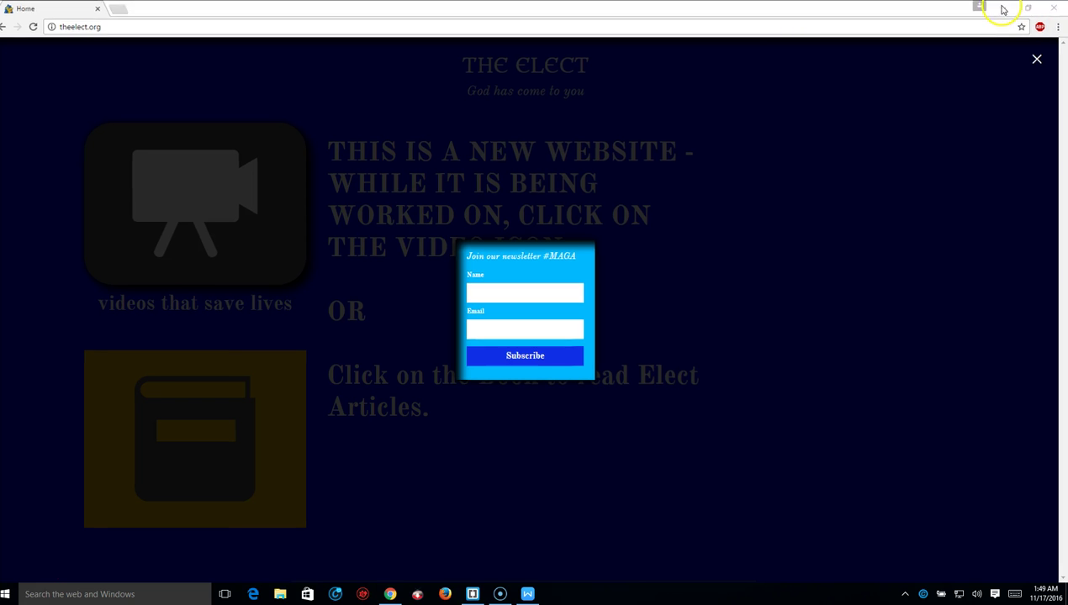
left_click(1002, 8)
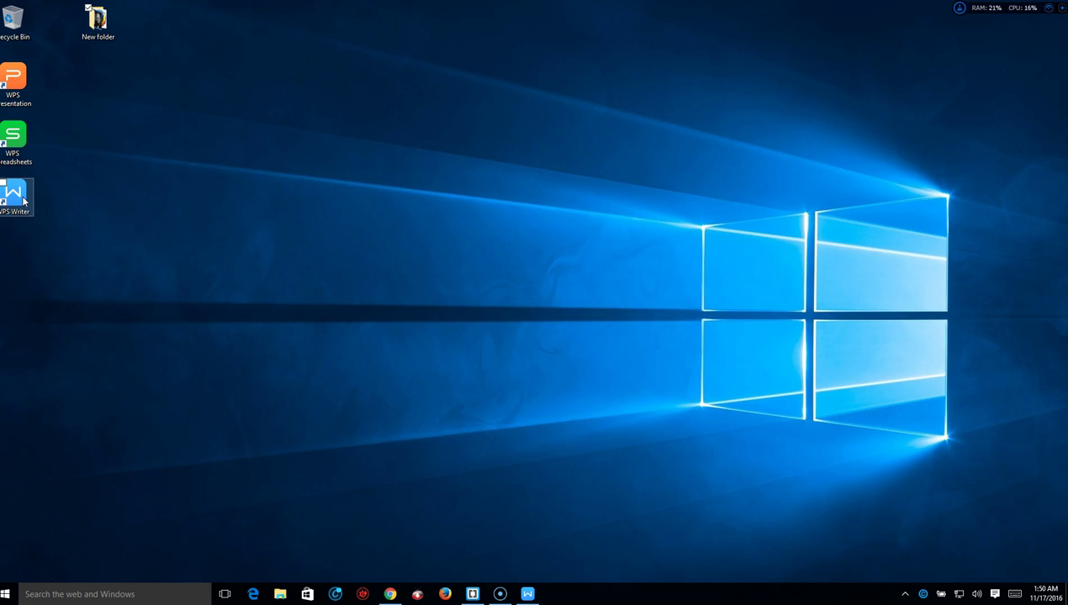
left_click(26, 155)
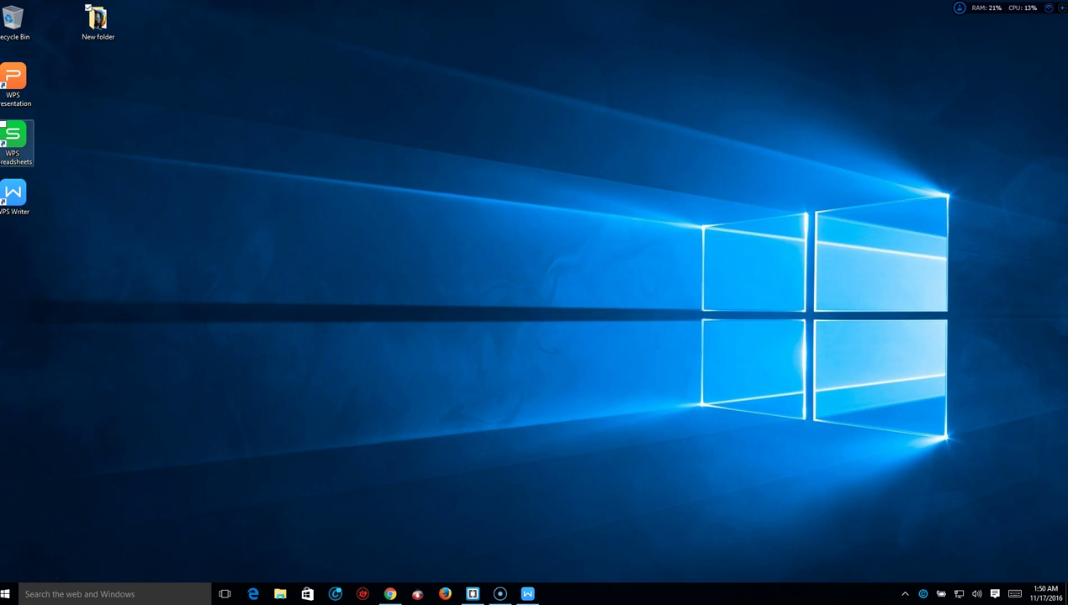
left_click(25, 76)
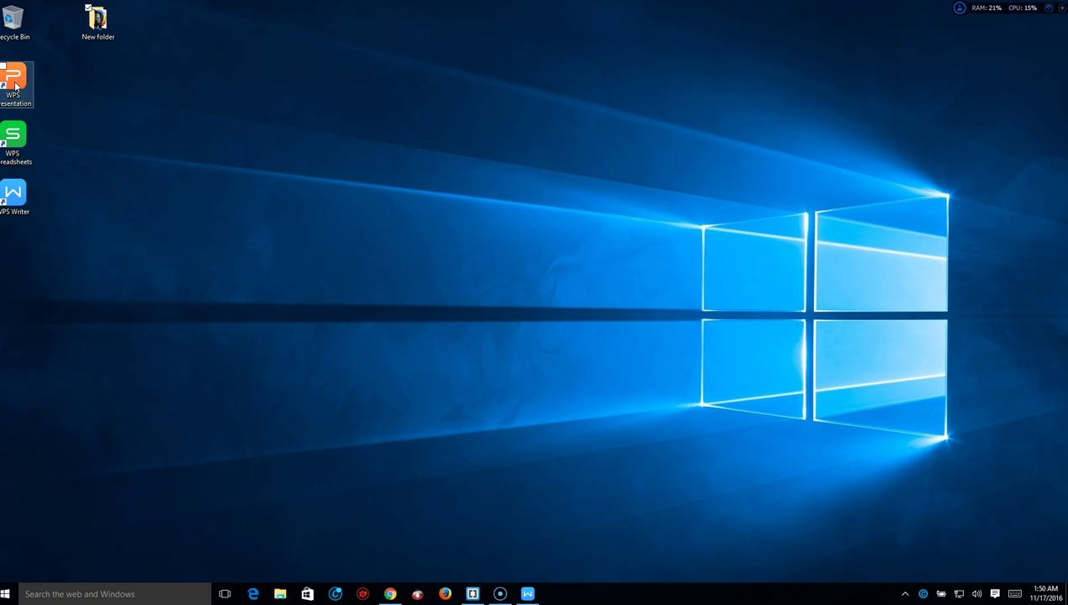
left_click(28, 213)
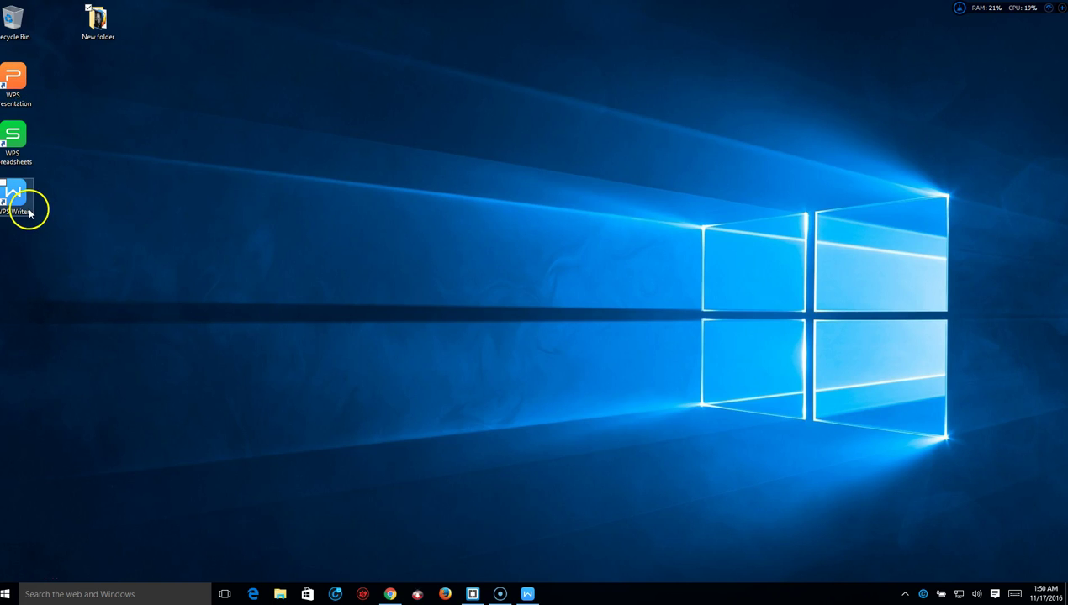
left_click(105, 338)
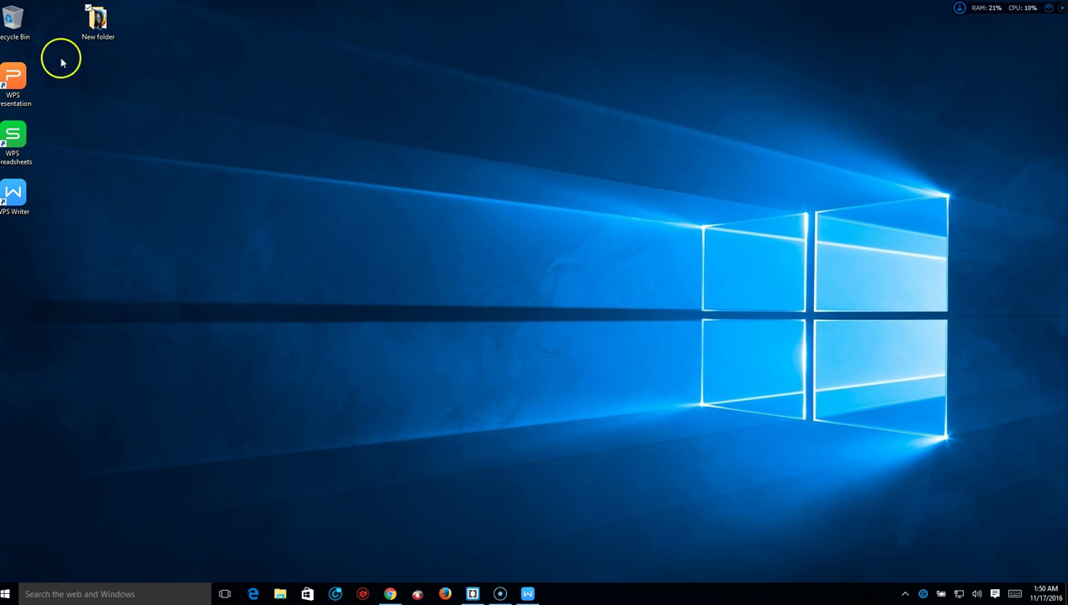
left_click(17, 74)
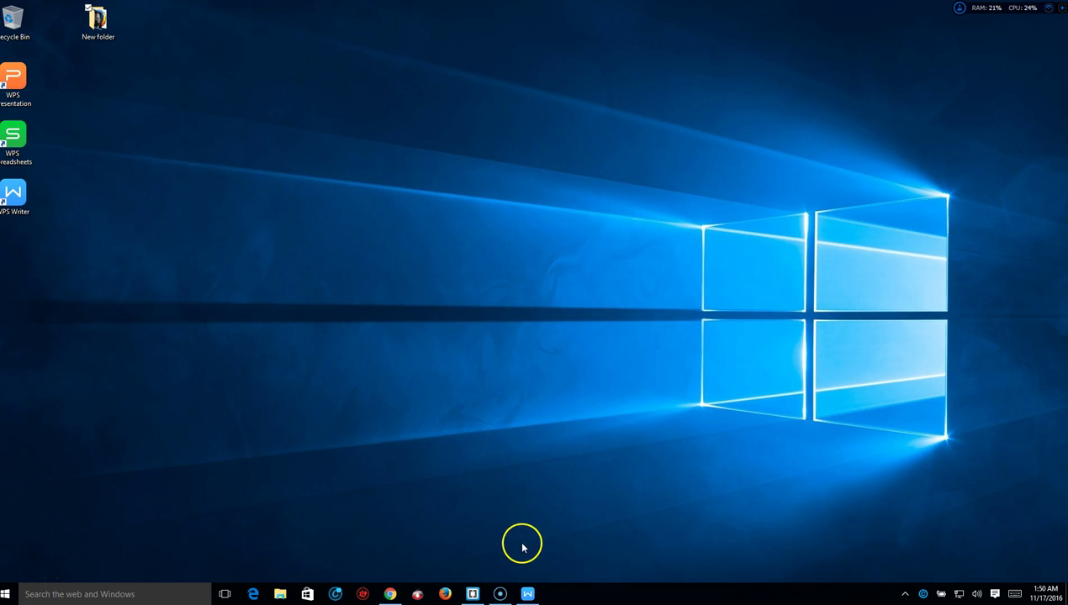
mouse_move(500, 593)
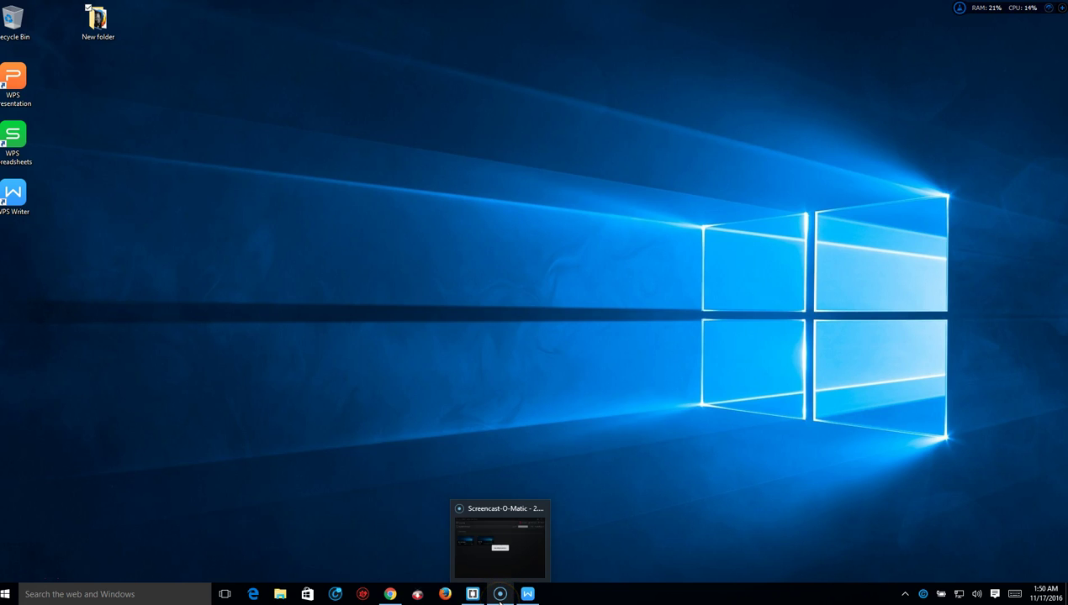